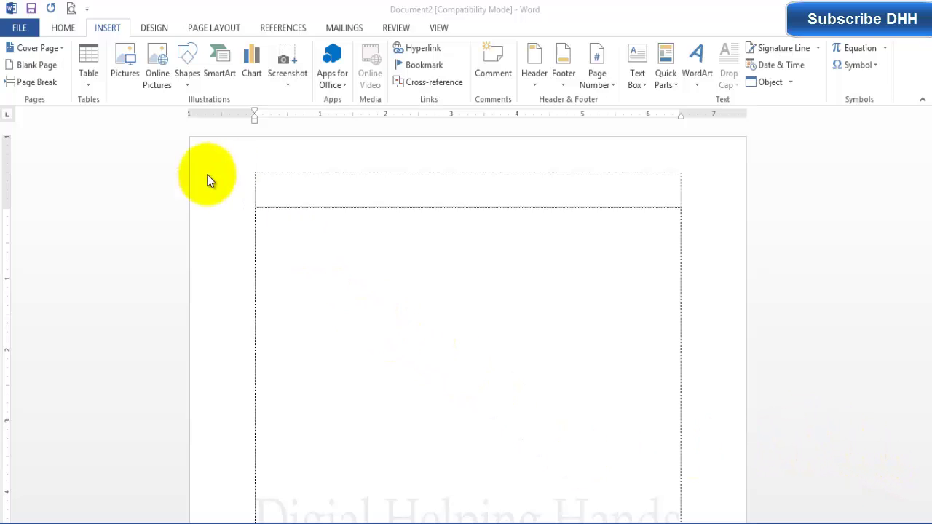
# Insert an empty 5-column by 4-row table from the Insert tab's Table grid
pyautogui.click(110, 27)
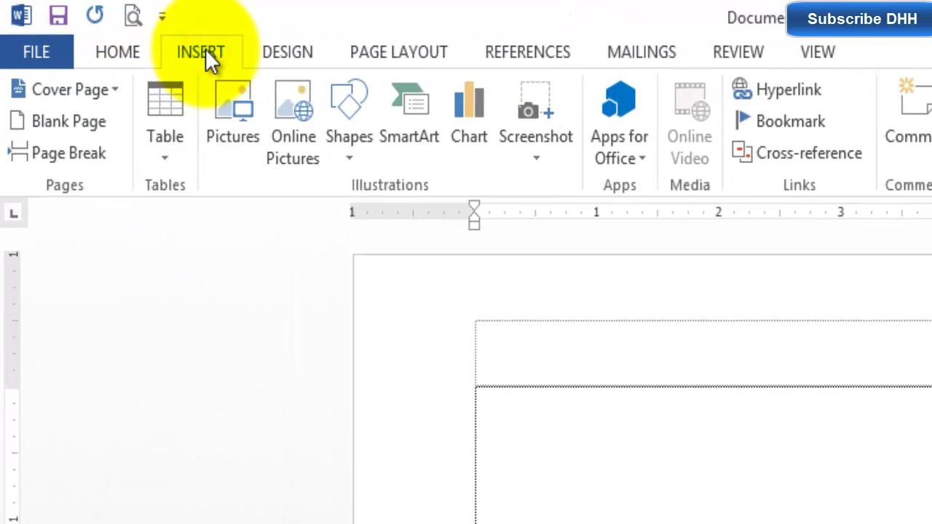
pyautogui.click(165, 159)
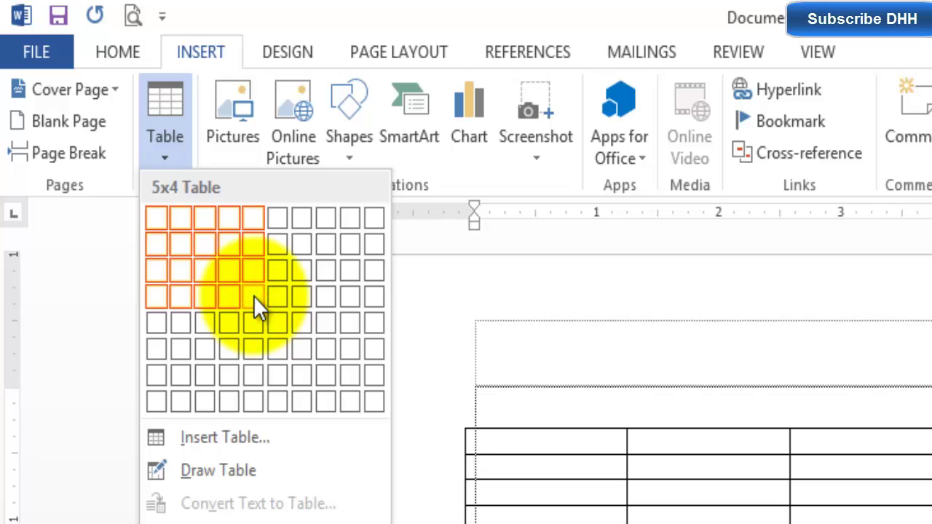
pyautogui.click(253, 295)
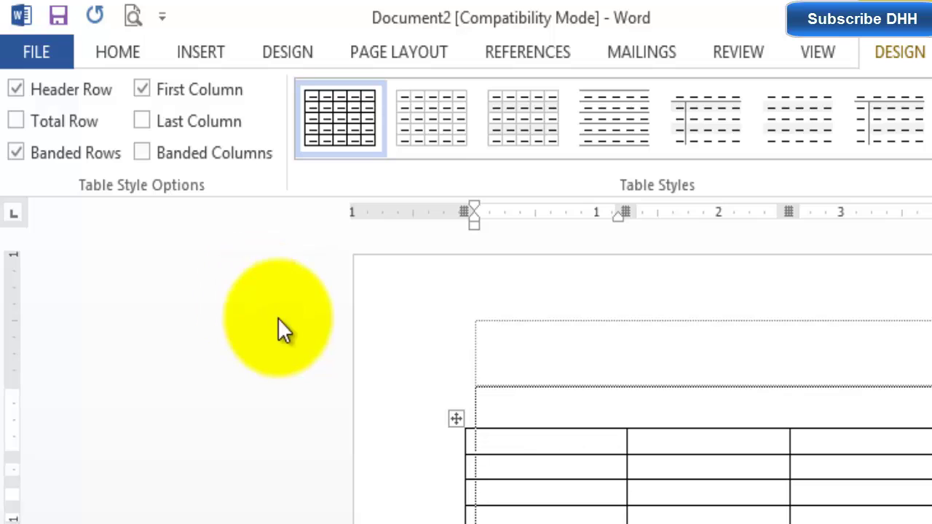
# Type the headings No and Name into the first two header cells
pyautogui.click(505, 441)
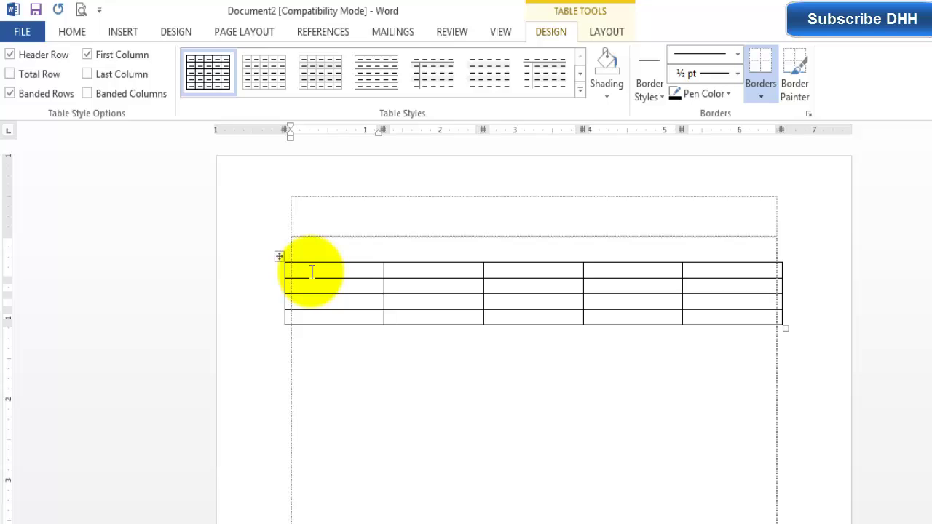
pyautogui.write('No')
pyautogui.press('Tab')
pyautogui.write('N')
pyautogui.press('BackSpace')
pyautogui.write('Name')
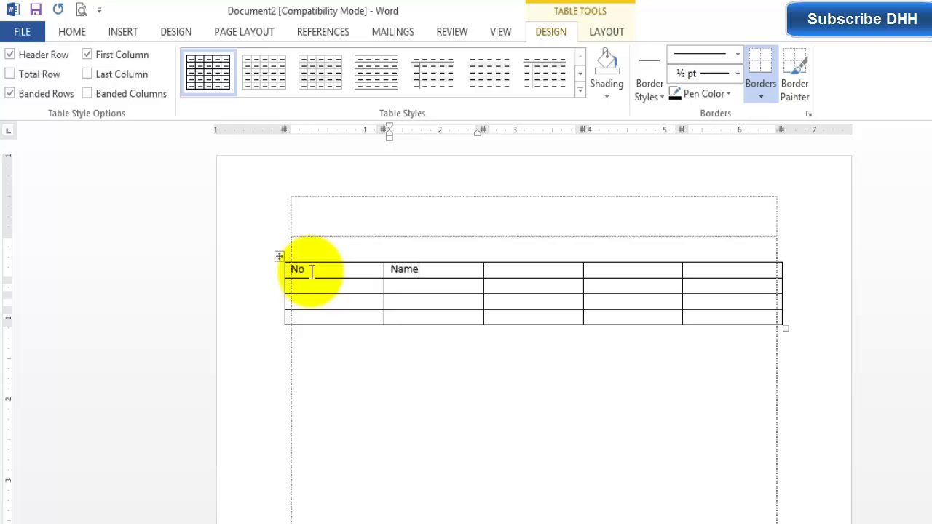
pyautogui.press('Tab')
# Fill the remaining header cells with City, No and Remarks
pyautogui.write('Ci')
pyautogui.write('ty')
pyautogui.press('Tab')
pyautogui.write('No')
pyautogui.press('Tab')
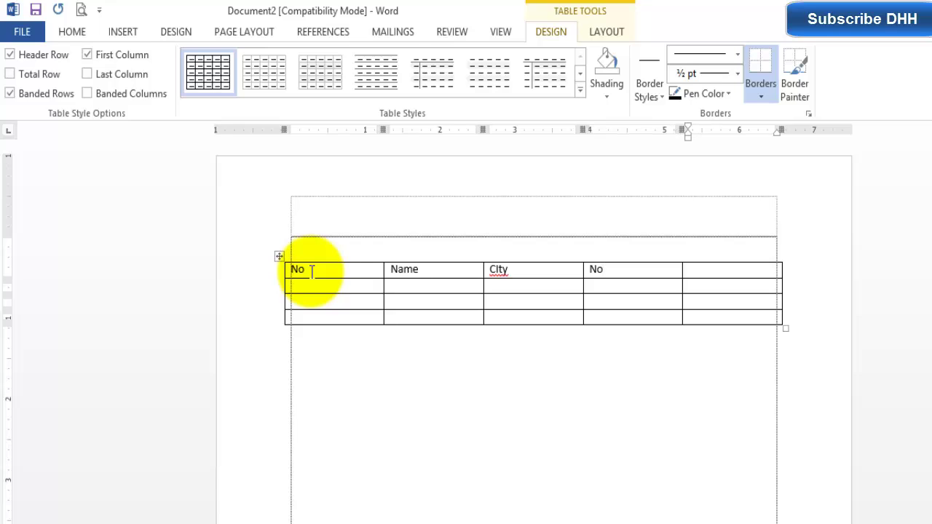
pyautogui.write('Remar')
pyautogui.write('ks')
pyautogui.hotkey('ctrl', 'Home')
pyautogui.click(311, 271)
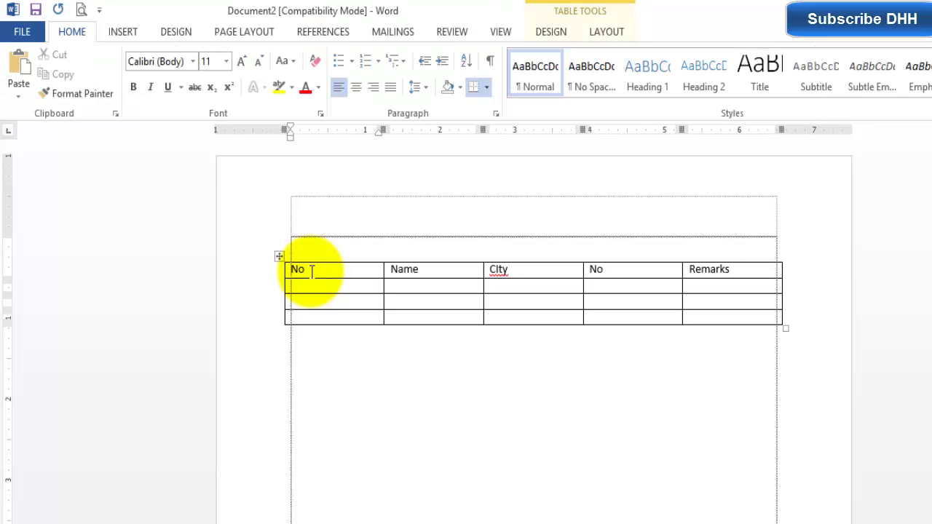
# Insert a new empty row directly below the header row
pyautogui.hotkey('ctrl', 'Home')
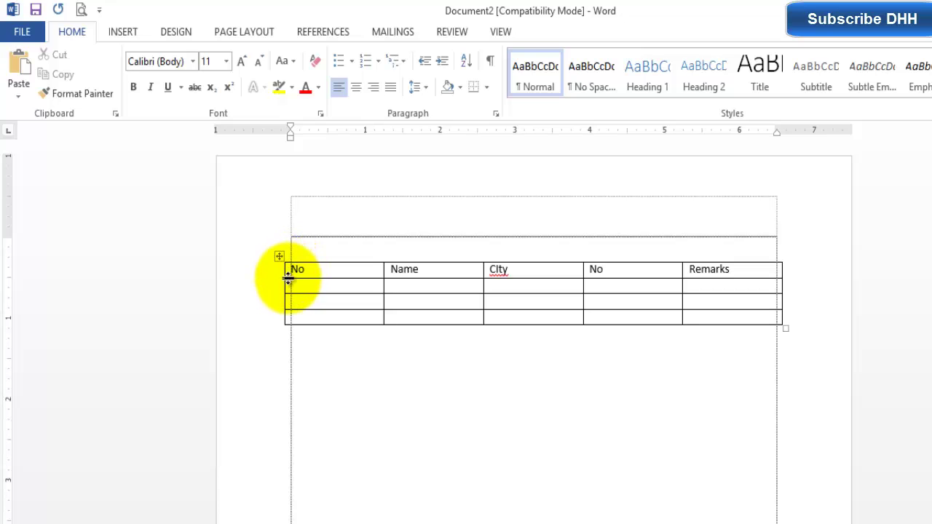
pyautogui.moveTo(279, 279)
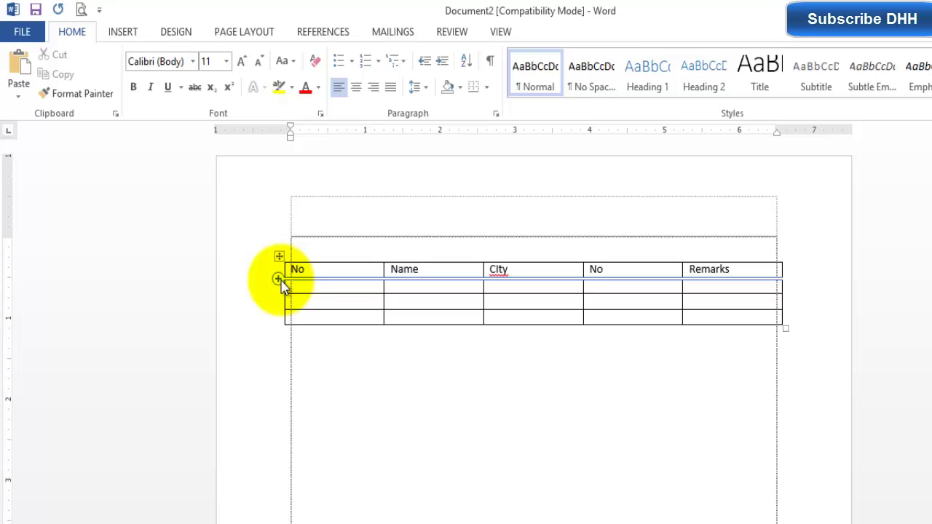
pyautogui.click(279, 280)
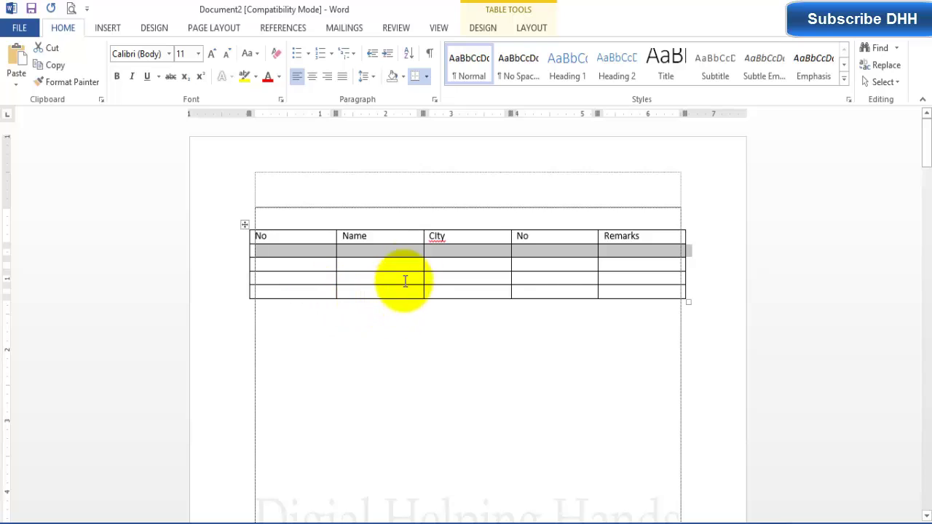
pyautogui.click(402, 252)
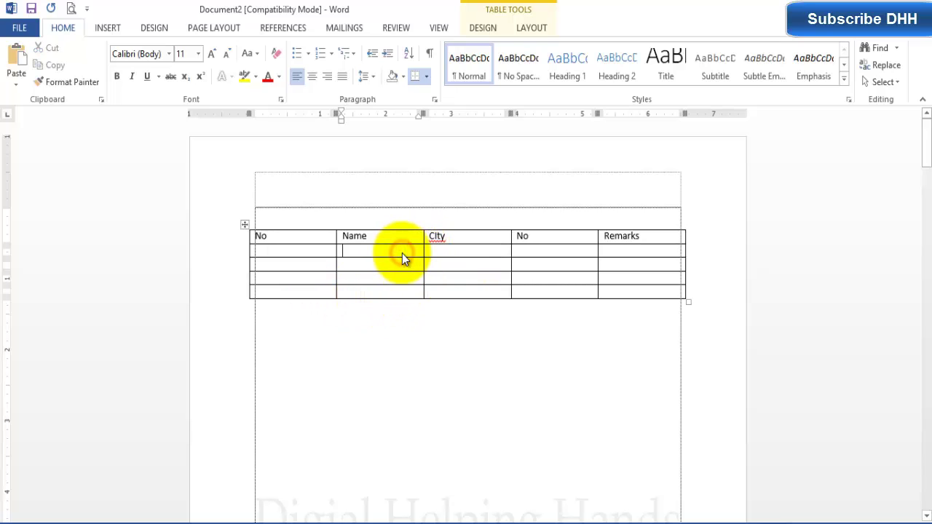
# Add five more empty rows at the table's bottom by tabbing from the last Remarks cell
pyautogui.click(615, 281)
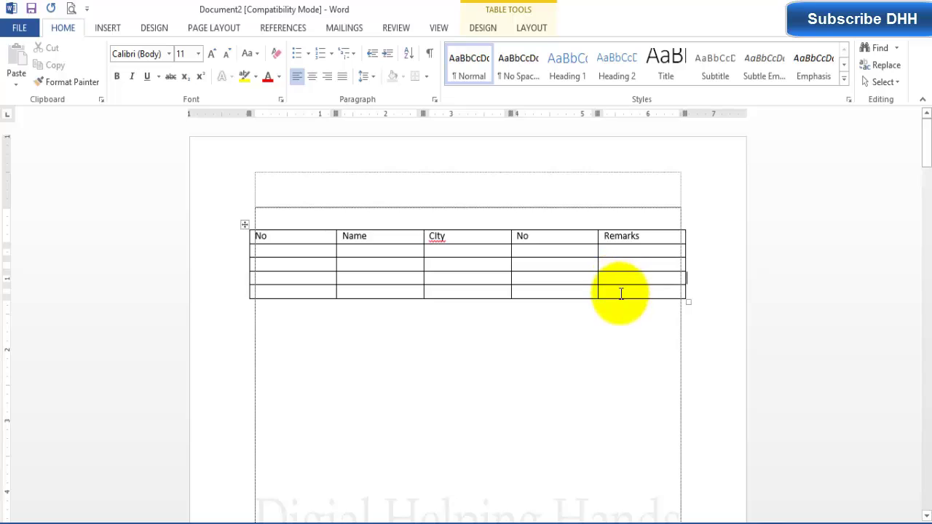
pyautogui.click(621, 292)
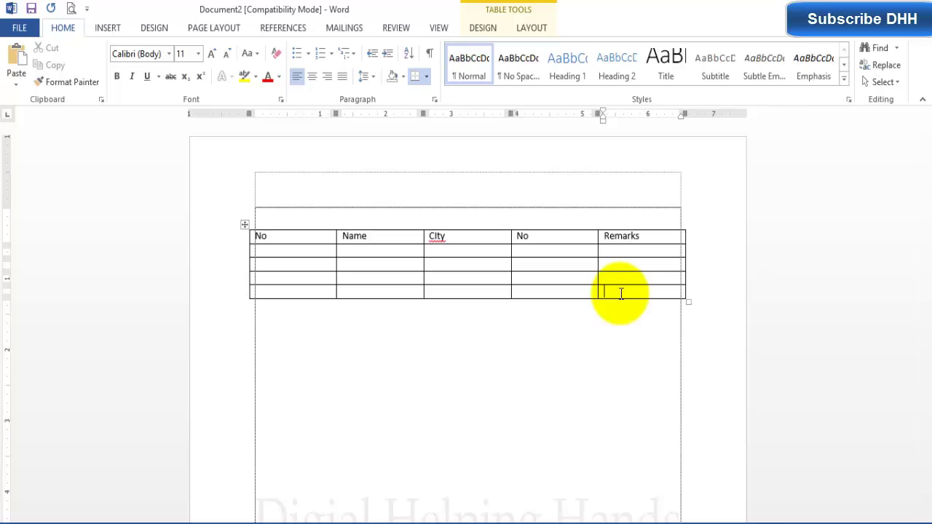
pyautogui.press('Tab')
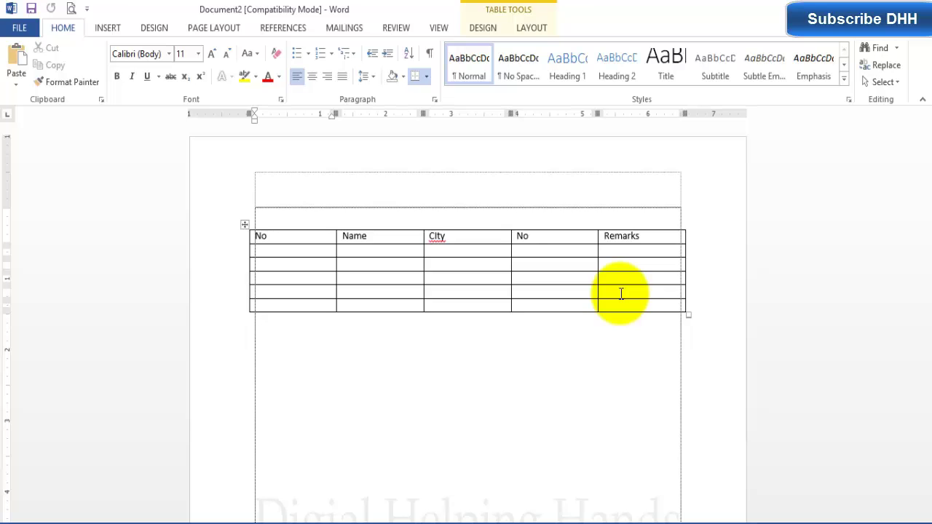
pyautogui.press('Tab')
pyautogui.press('Tab')
pyautogui.press('Tab')
pyautogui.press('Tab')
pyautogui.press('Tab')
pyautogui.press('Tab')
pyautogui.press('Tab')
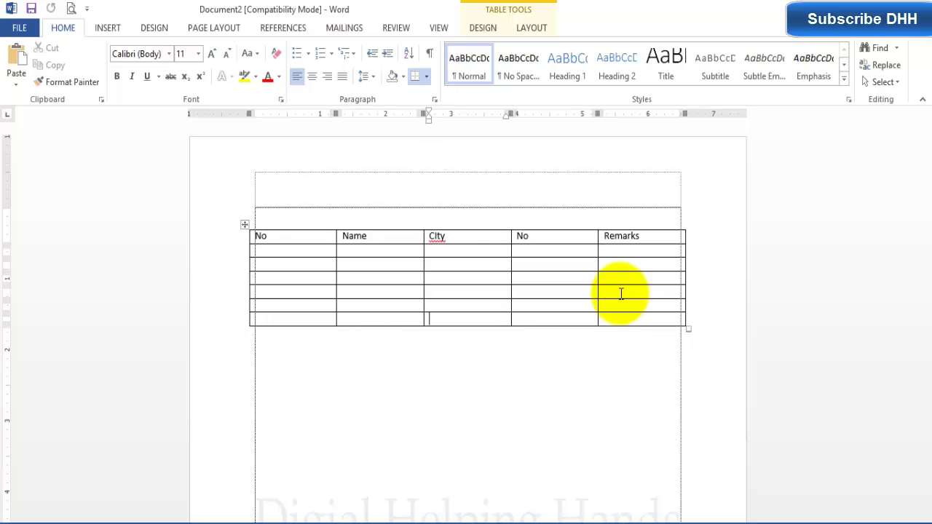
pyautogui.press('Tab')
pyautogui.press('Tab')
pyautogui.press('Tab')
pyautogui.press('Tab')
pyautogui.press('Tab')
pyautogui.press('Tab')
pyautogui.press('Tab')
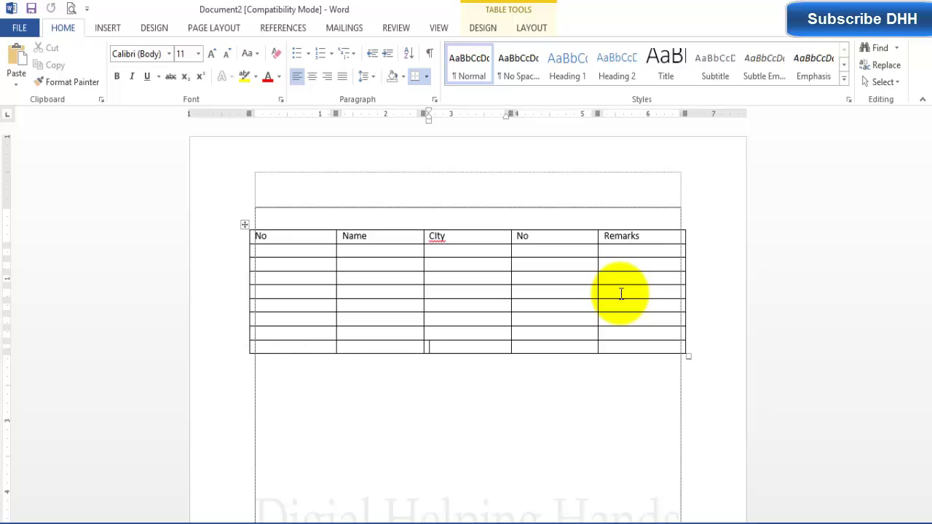
pyautogui.press('Tab')
pyautogui.press('Tab')
pyautogui.press('Tab')
pyautogui.press('Tab')
pyautogui.press('Tab')
pyautogui.press('Tab')
pyautogui.press('Tab')
pyautogui.press('Tab')
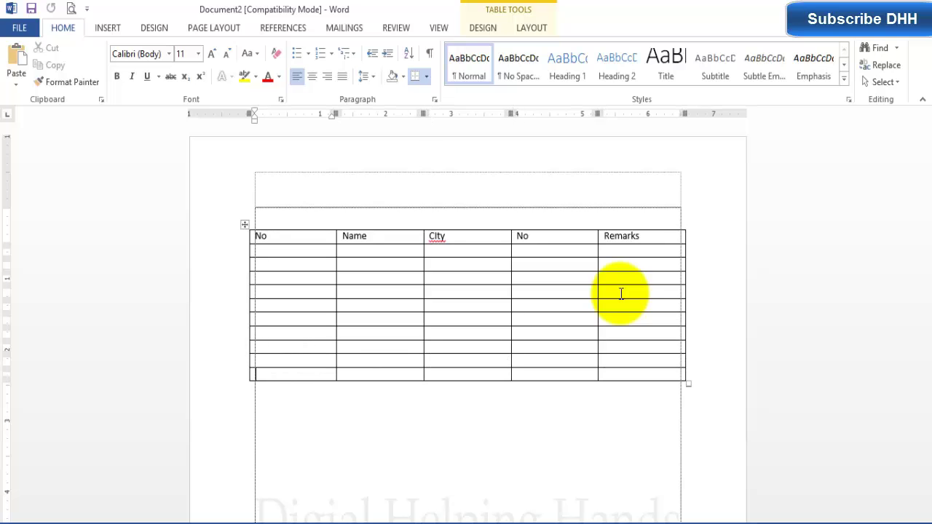
pyautogui.press('Tab')
pyautogui.press('Tab')
pyautogui.press('Tab')
pyautogui.press('Tab')
# Add one more empty row, then drag the table up to the top of the text area
pyautogui.click(244, 342)
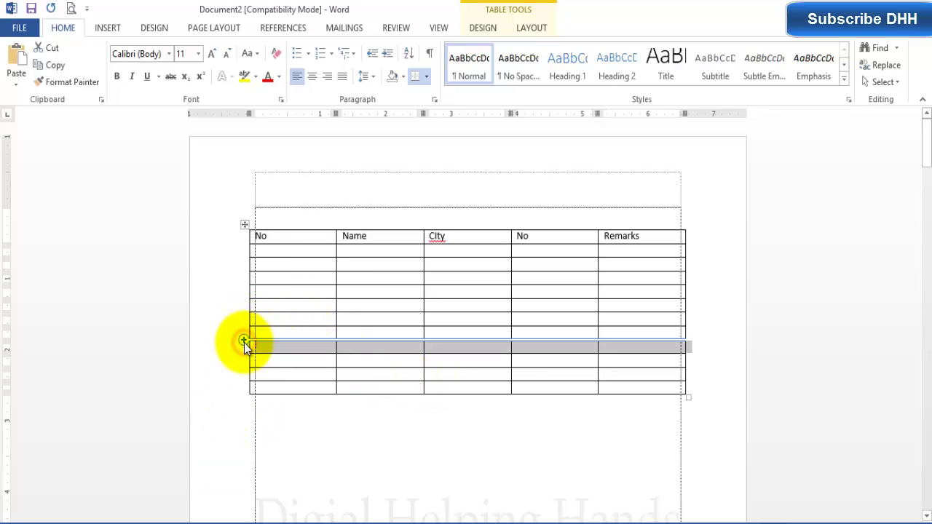
pyautogui.click(312, 322)
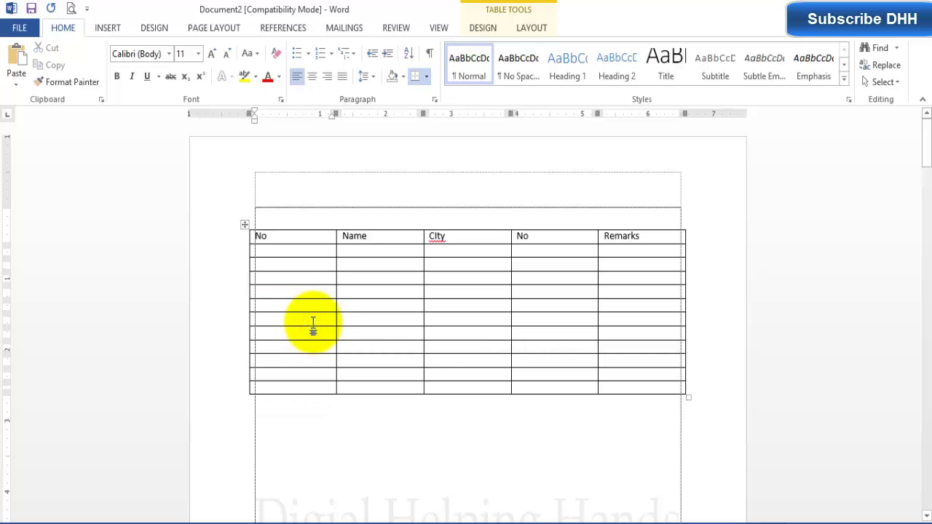
pyautogui.click(244, 223)
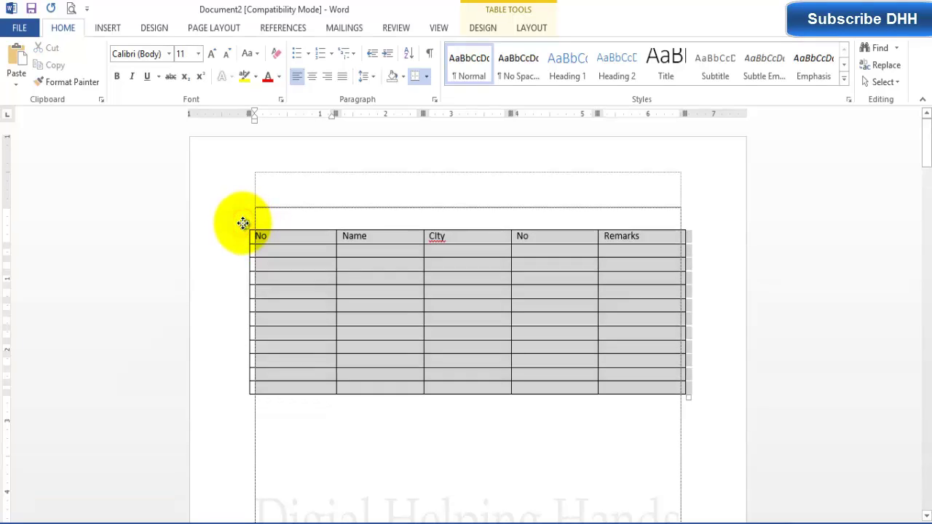
pyautogui.click(244, 223)
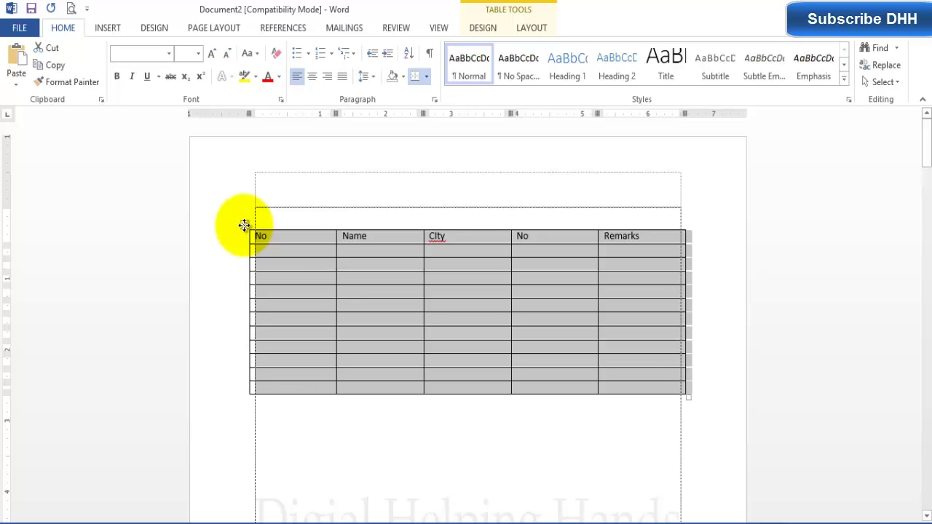
pyautogui.click(243, 222)
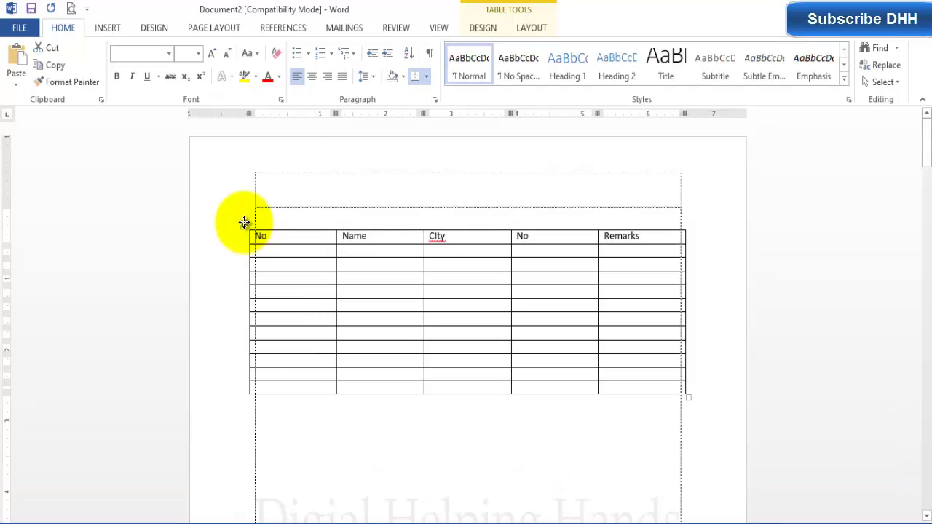
pyautogui.moveTo(243, 207); pyautogui.dragTo(250, 204)
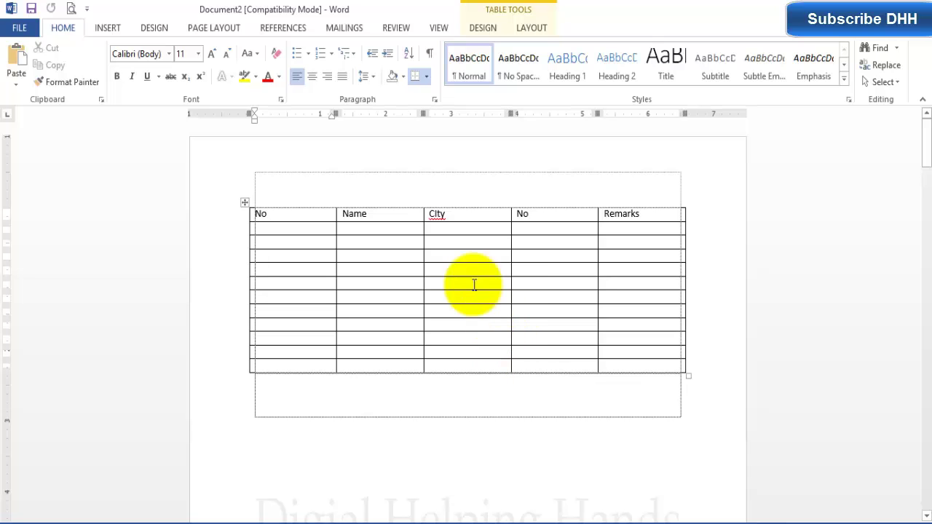
# Revisit the Insert and Design tabs' table options and select the table rows for green restyling
pyautogui.click(108, 27)
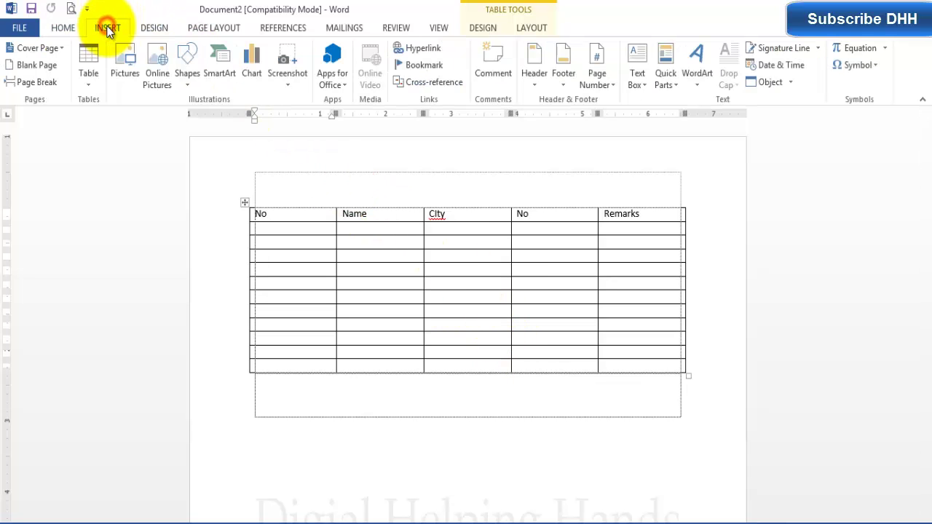
pyautogui.click(135, 27)
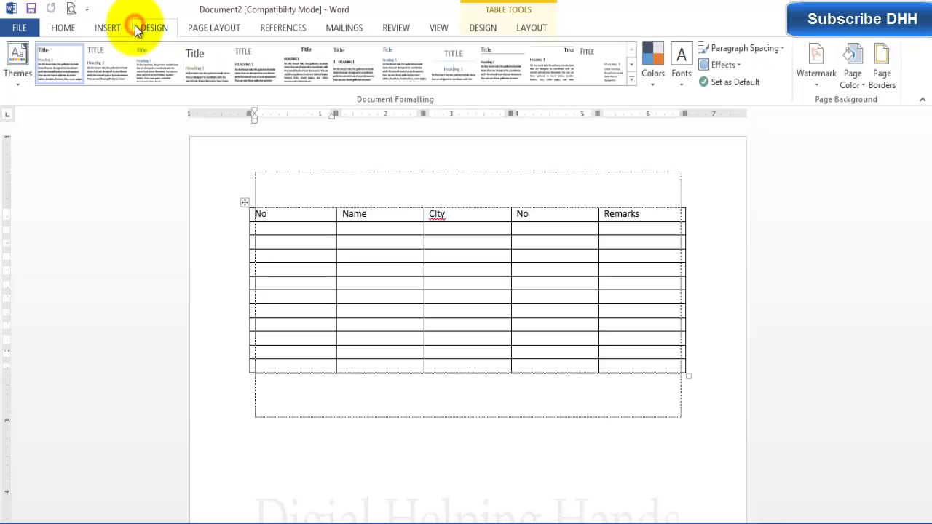
pyautogui.click(114, 27)
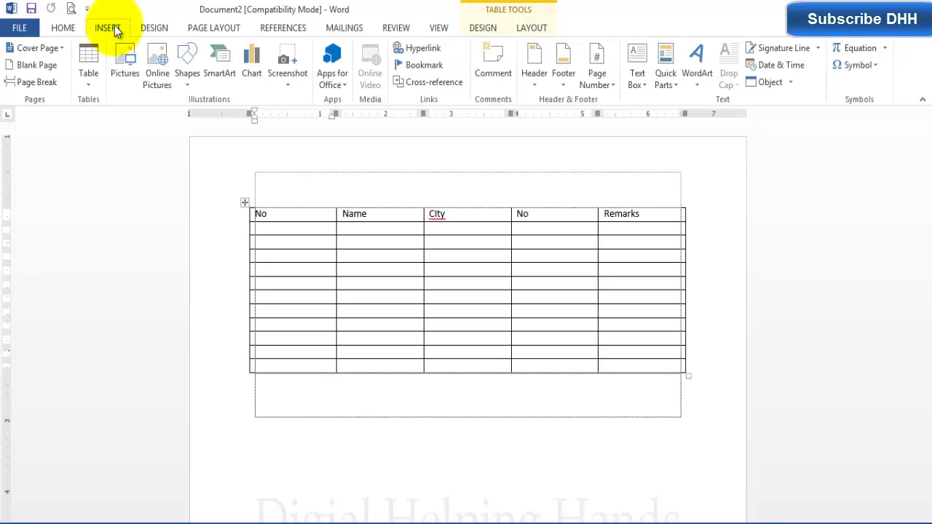
pyautogui.click(91, 58)
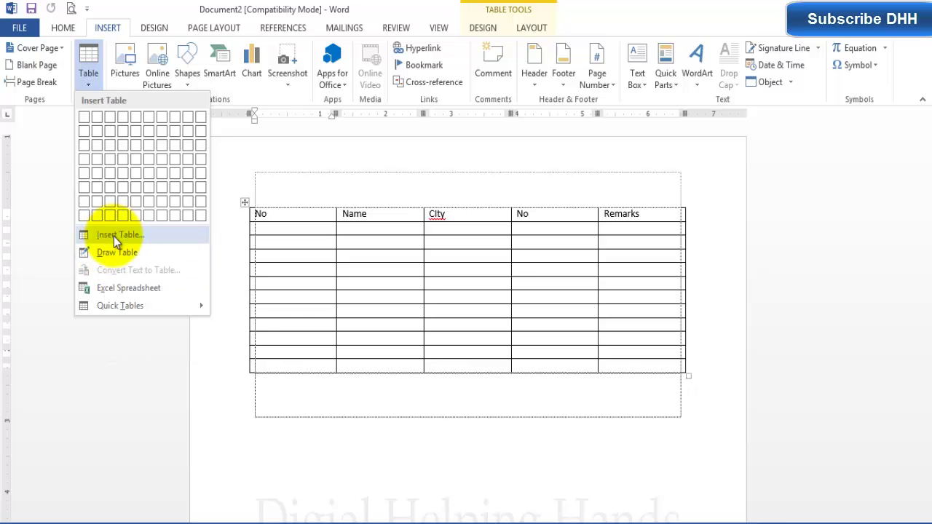
pyautogui.moveTo(120, 305)
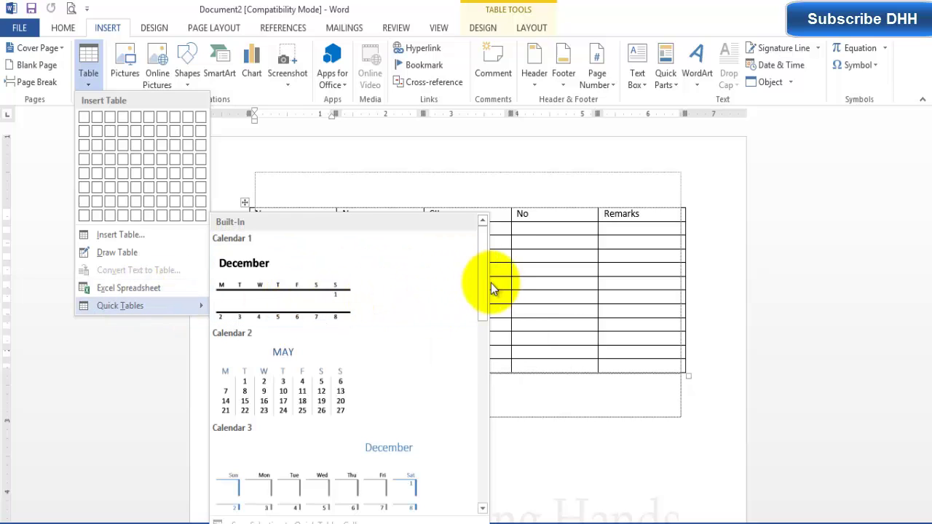
pyautogui.moveTo(486, 281)
pyautogui.mouseDown()
pyautogui.moveTo(483, 493)
pyautogui.moveTo(482, 347)
pyautogui.mouseUp()
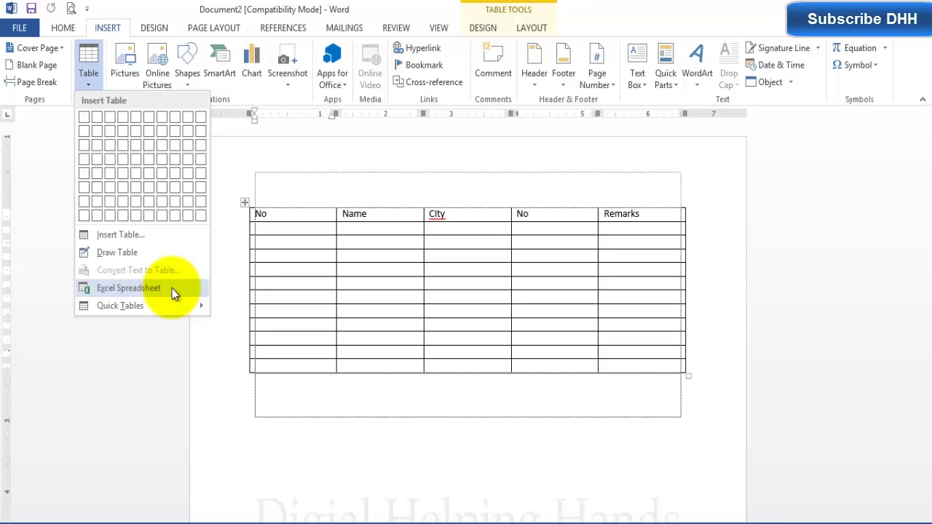
pyautogui.click(245, 202)
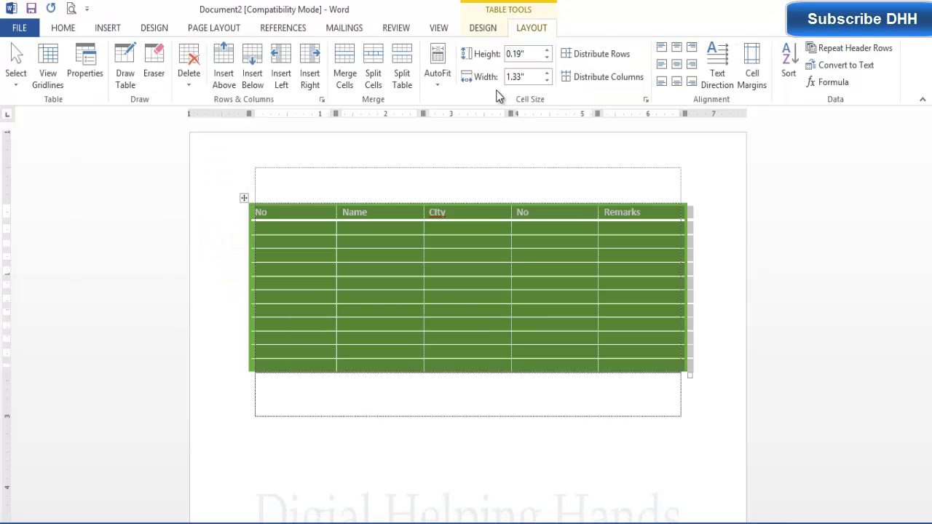